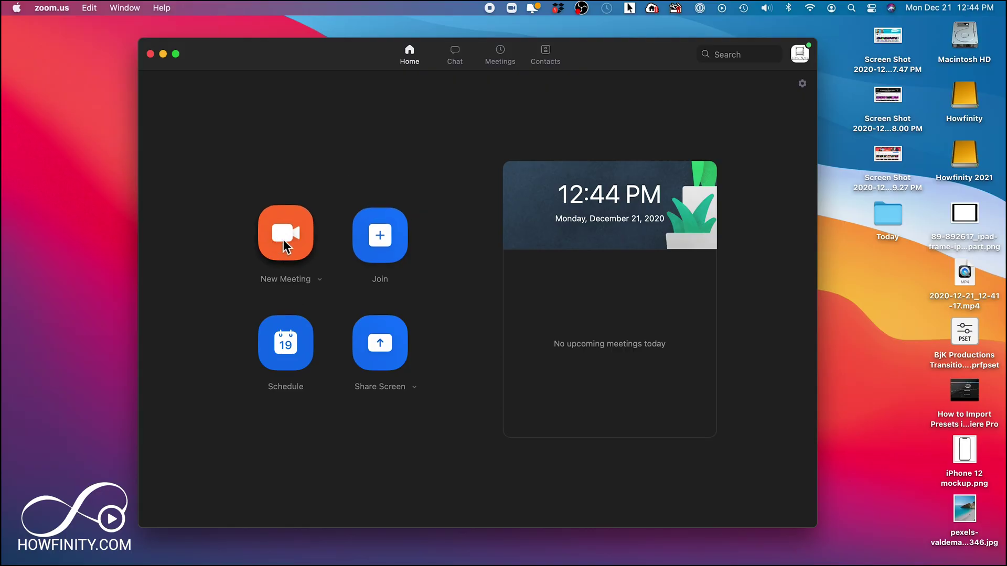
- Start a new meeting and bring up the choices for sharing the screen
left_click(288, 242)
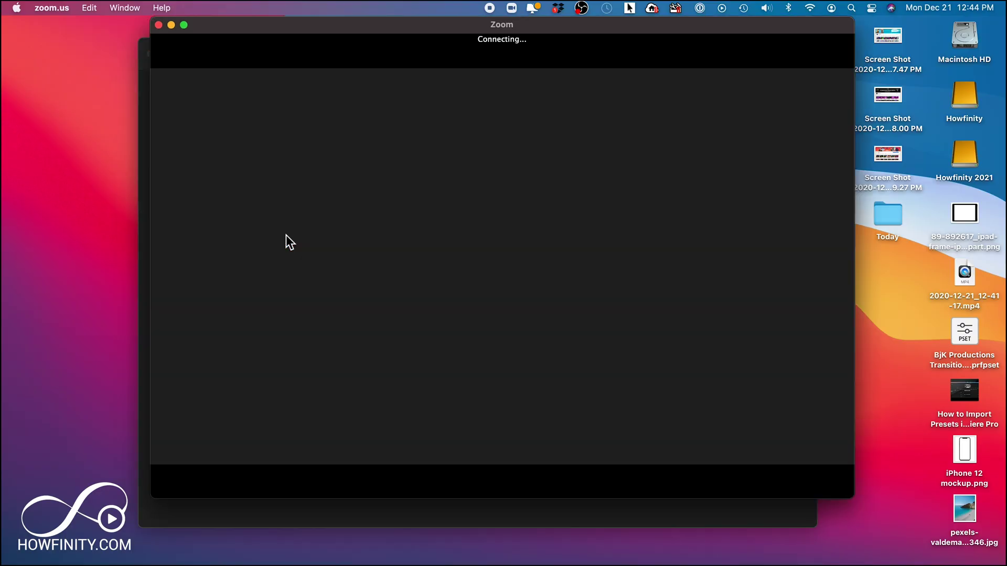
left_click(499, 254)
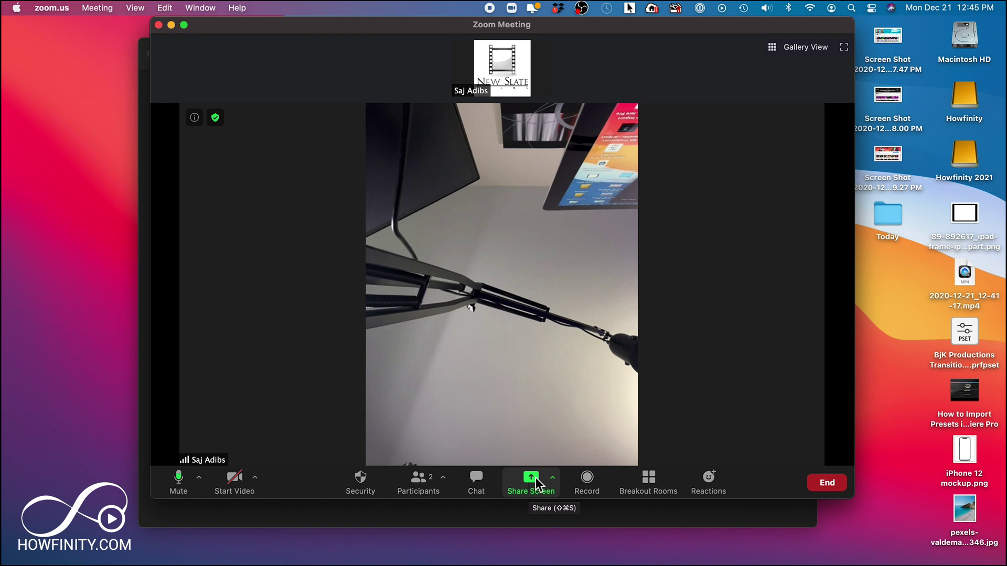
left_click(531, 480)
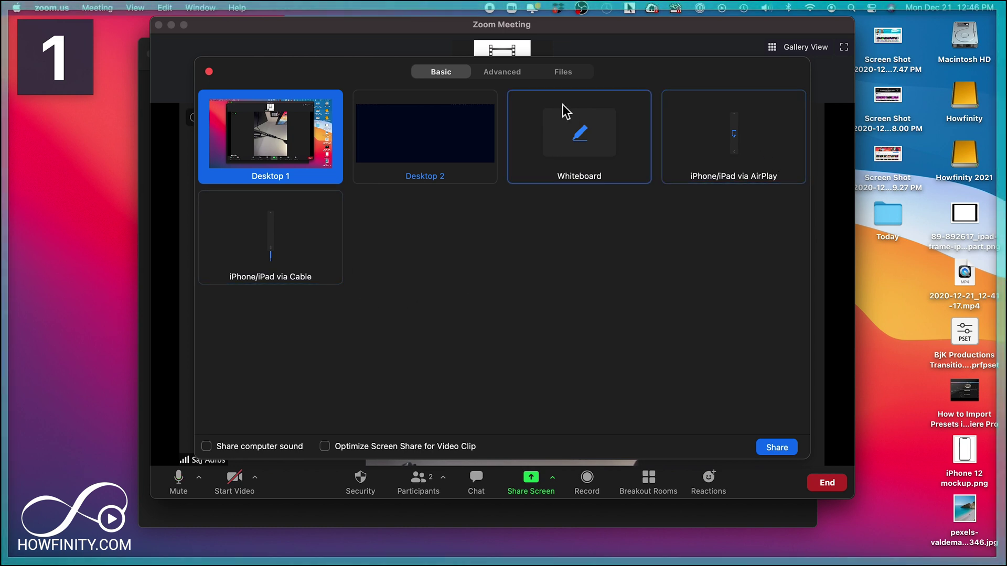
- Review the Advanced and Files sharing sources, and share Desktop 1 from the Basic sources
left_click(507, 76)
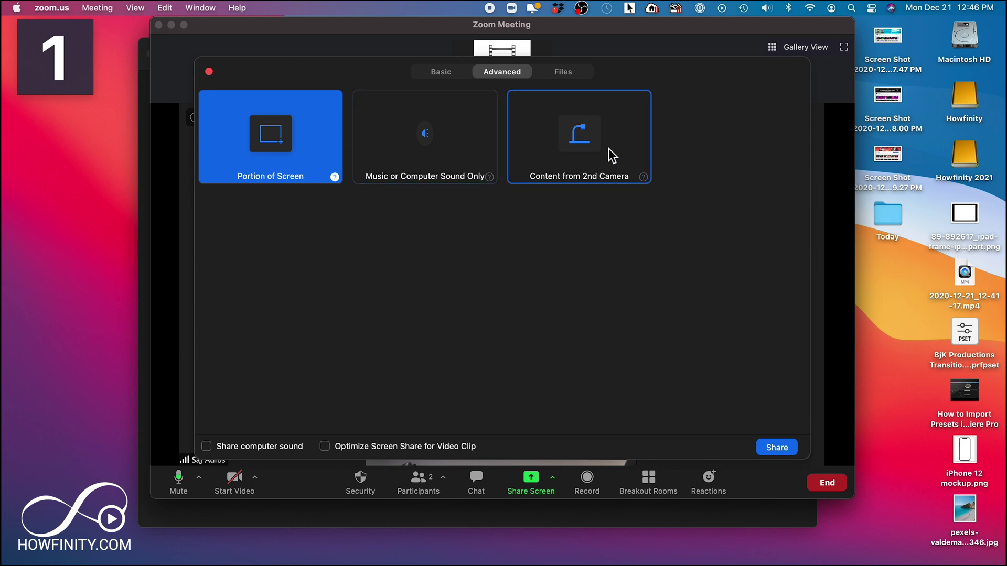
left_click(565, 75)
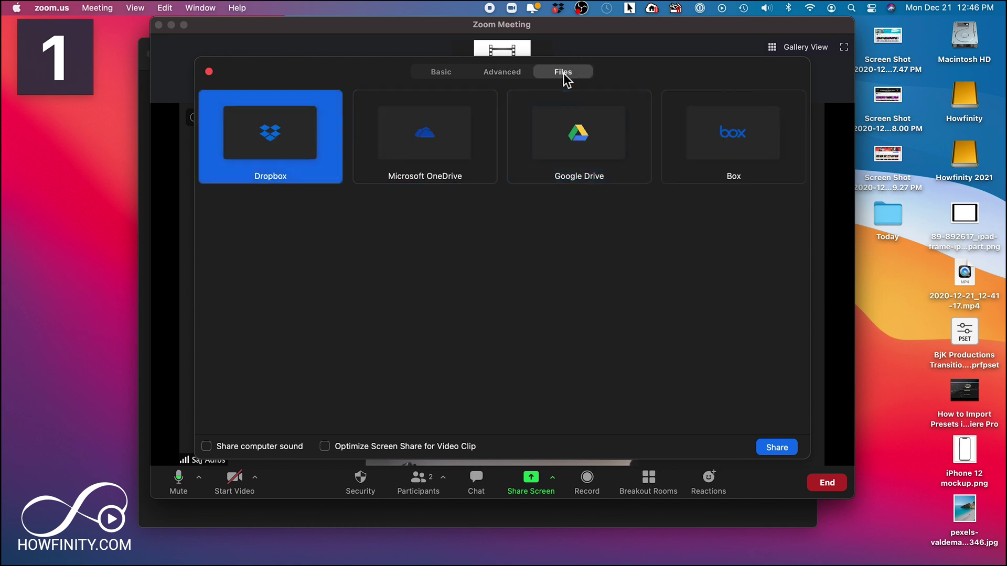
left_click(437, 74)
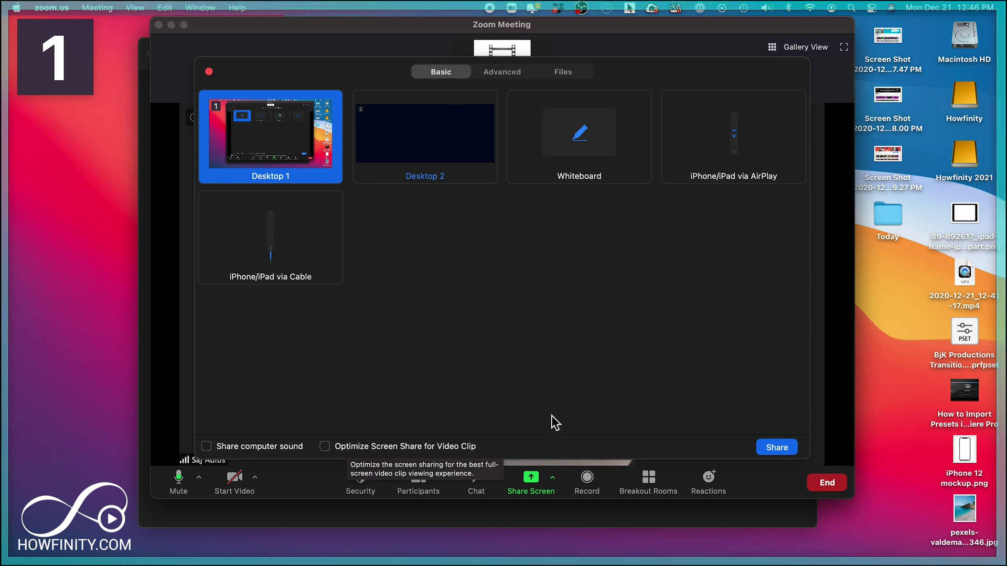
left_click(775, 449)
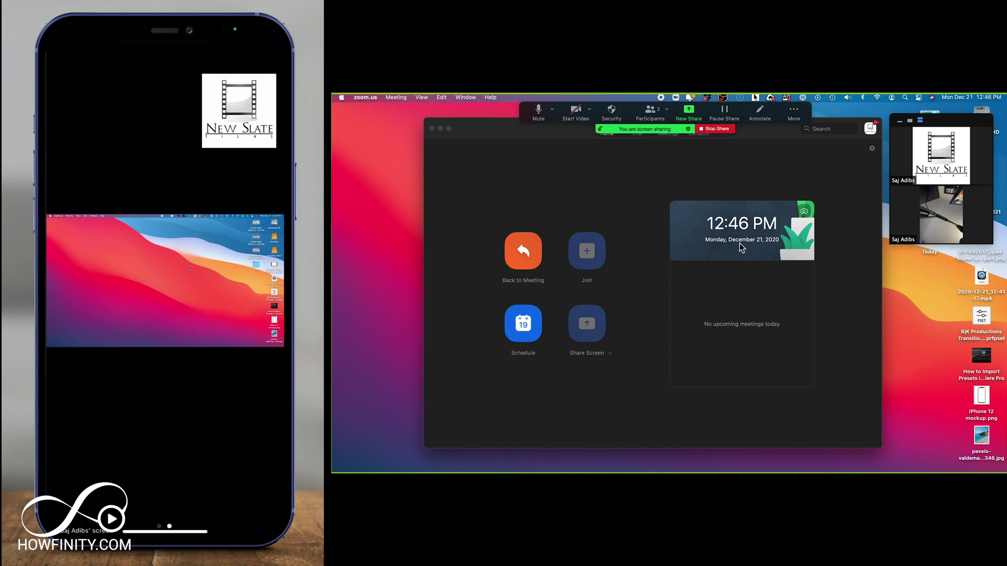
- Hide the Zoom window and preview the desktop image Screen Shot 2020-12-20 at 3.39.27 PM, closing the preview
left_click_drag(784, 137, 776, 159)
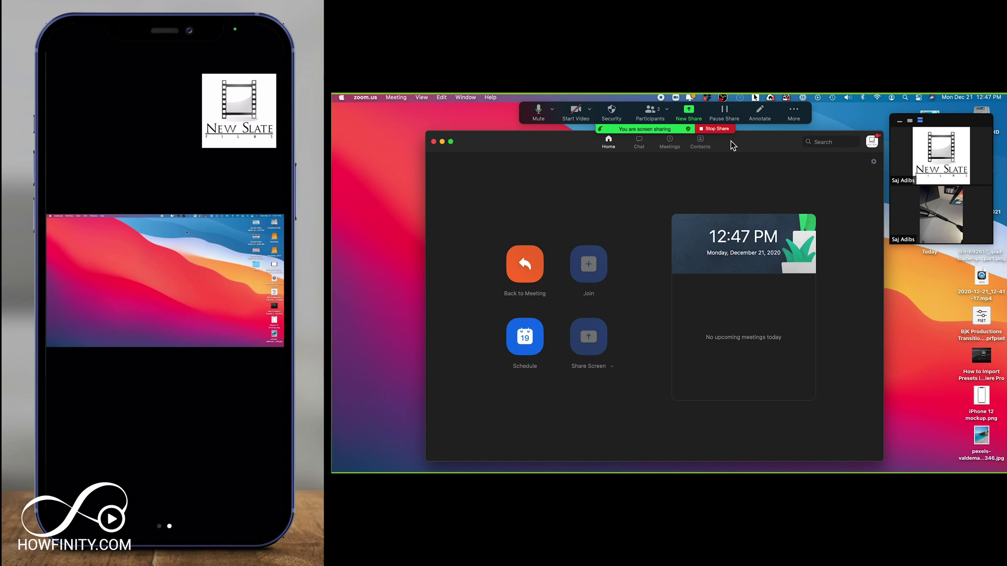
key("super+h")
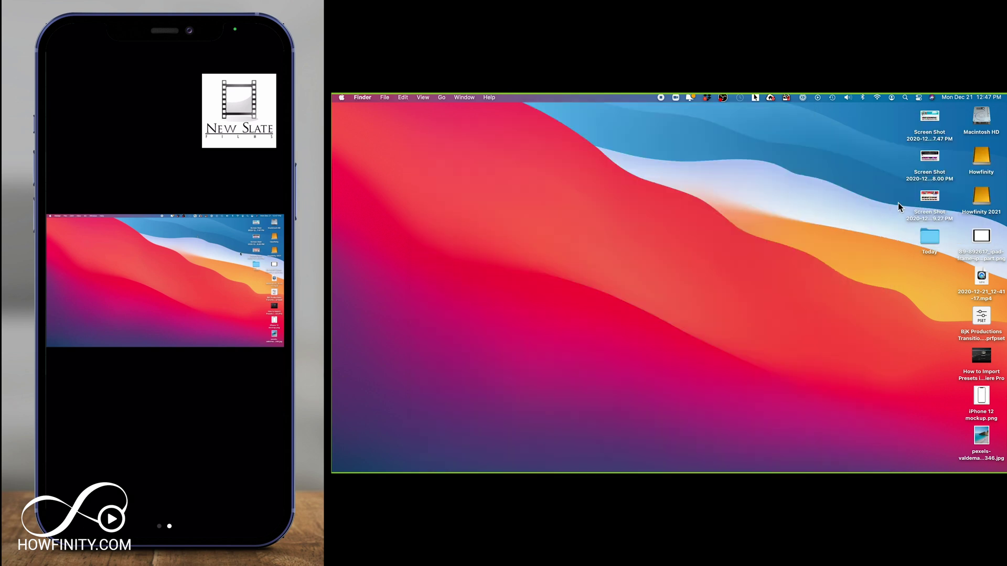
left_click(934, 198)
key("space")
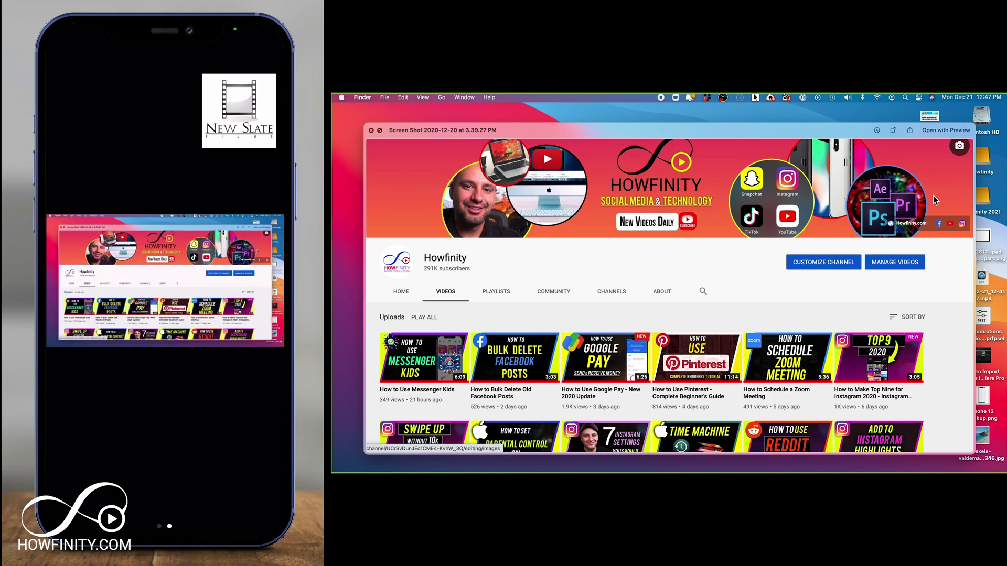
key("space")
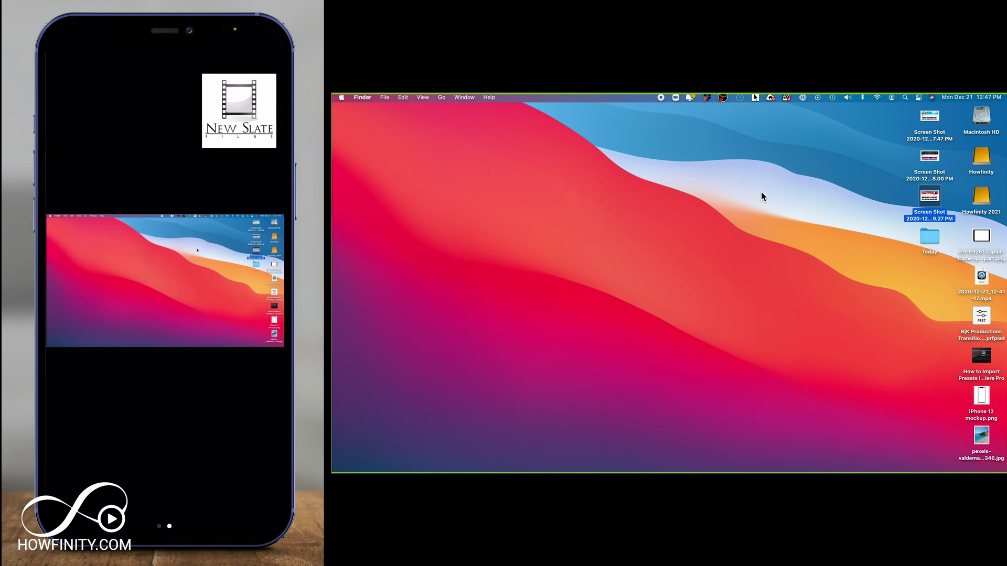
- Preview the pexels beach photo on the shared desktop and close the preview
left_click(982, 436)
key("space")
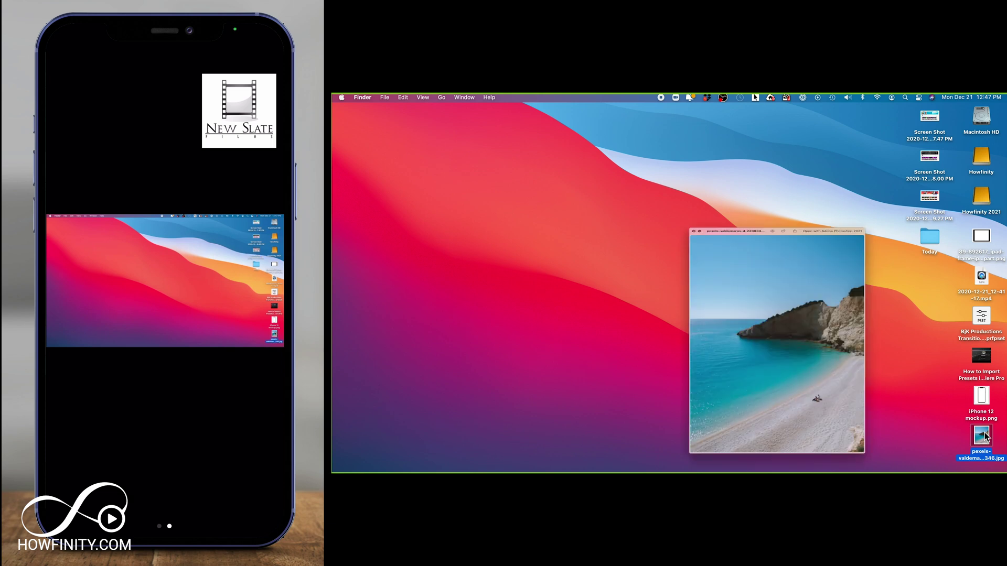
key("space")
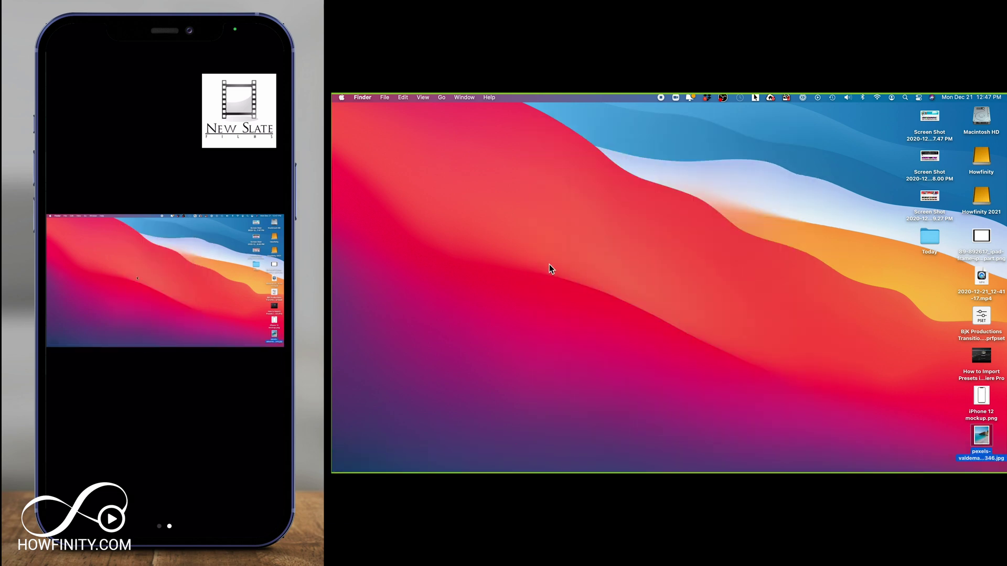
- Switch to Atom to show index.html on the shared desktop, and hide it again
key("super+Tab")
left_click(717, 285)
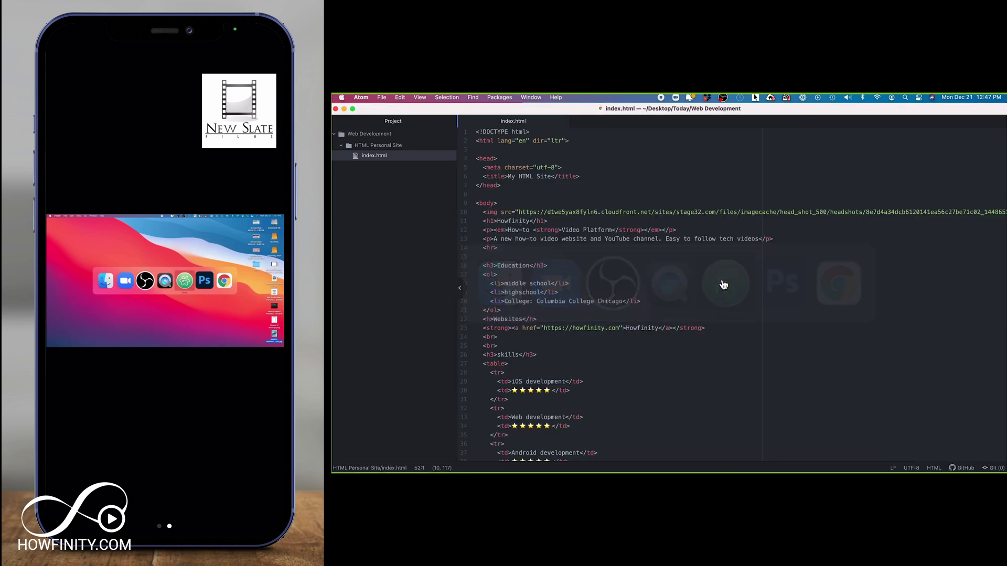
key("super+h")
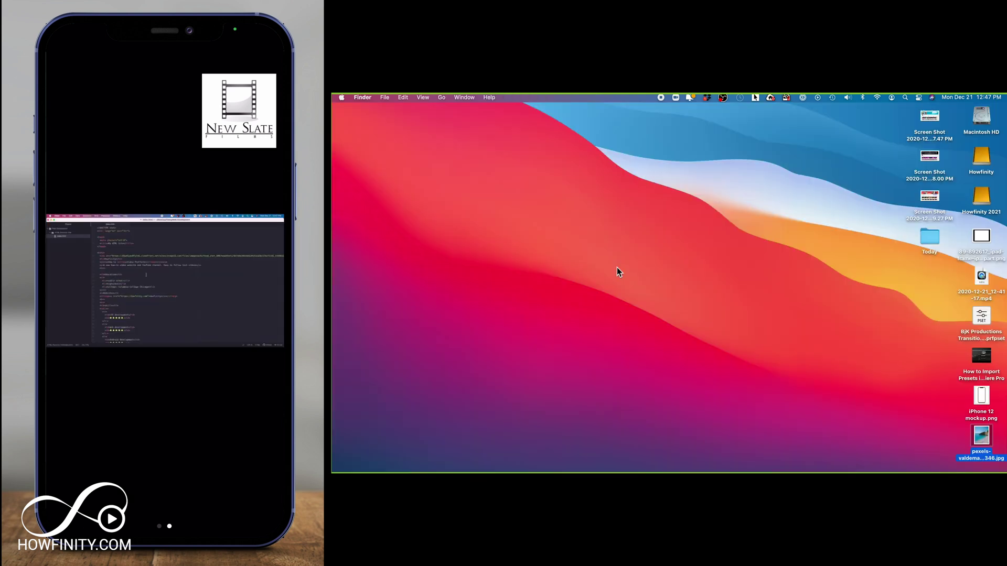
- Switch to Photoshop to show its home screen on the shared desktop, and hide it again
key("super+Tab")
left_click(785, 289)
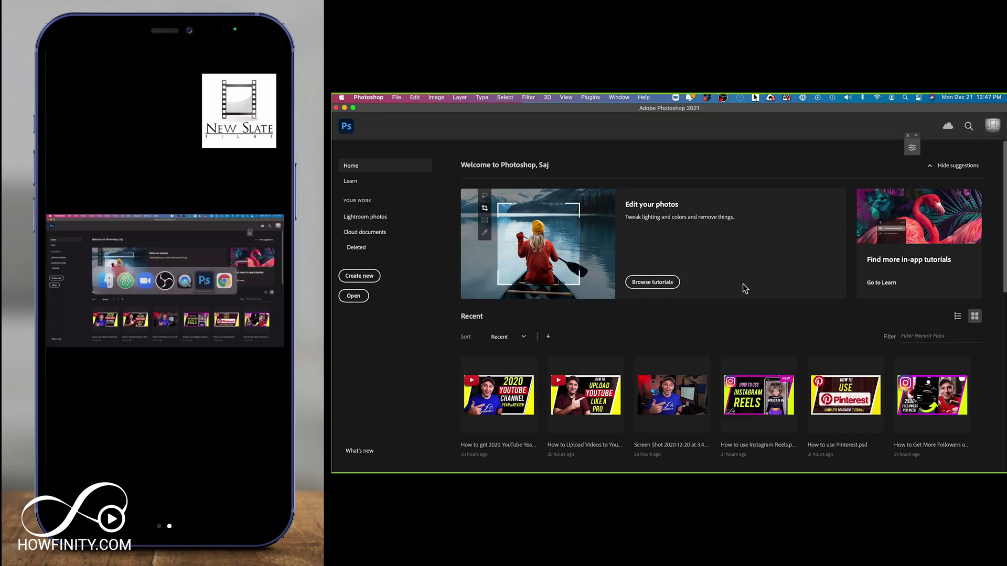
left_click(368, 97)
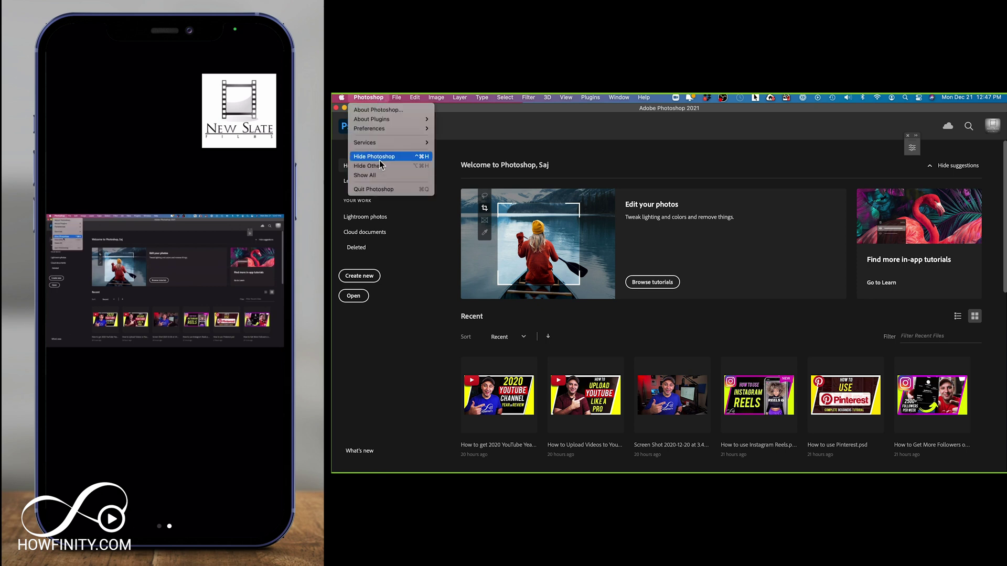
left_click(374, 156)
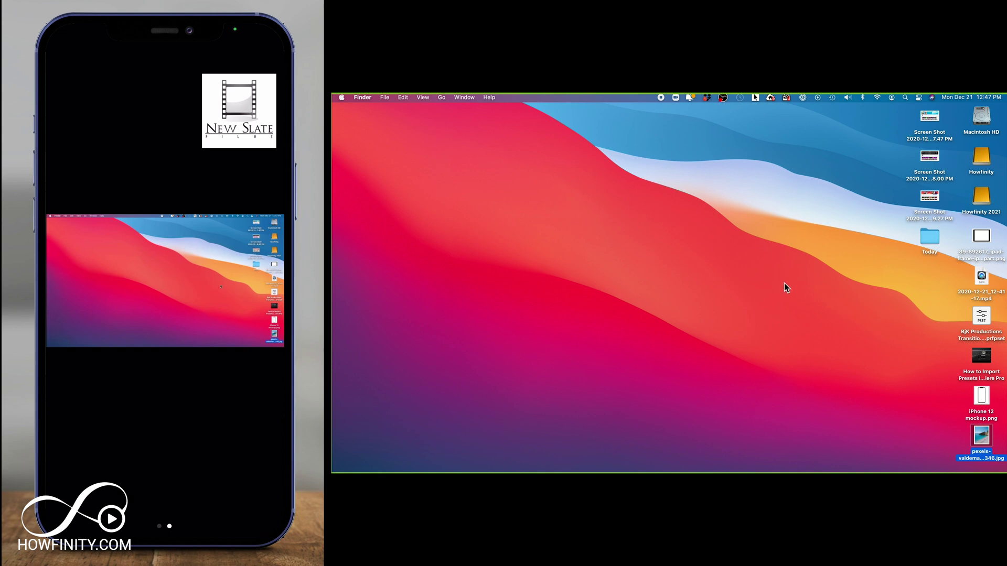
- Switch back to Zoom, turn on the camera video, and stop the screen share
key("super+Tab")
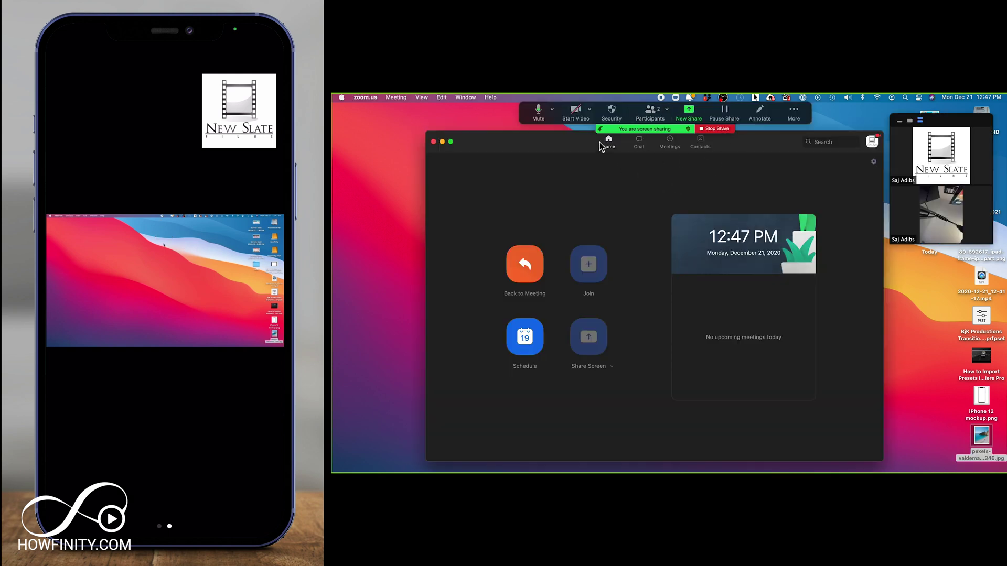
left_click(576, 111)
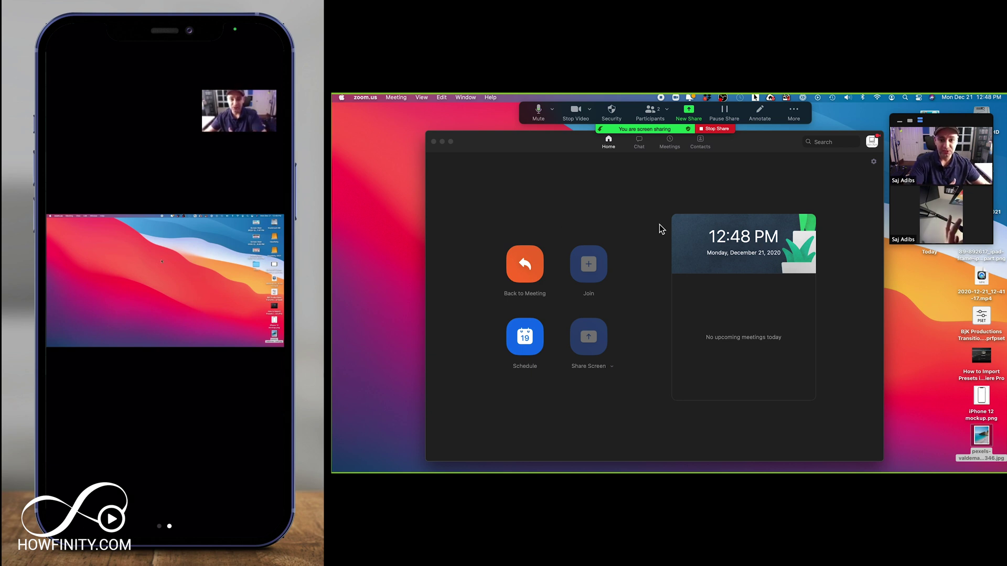
left_click(675, 199)
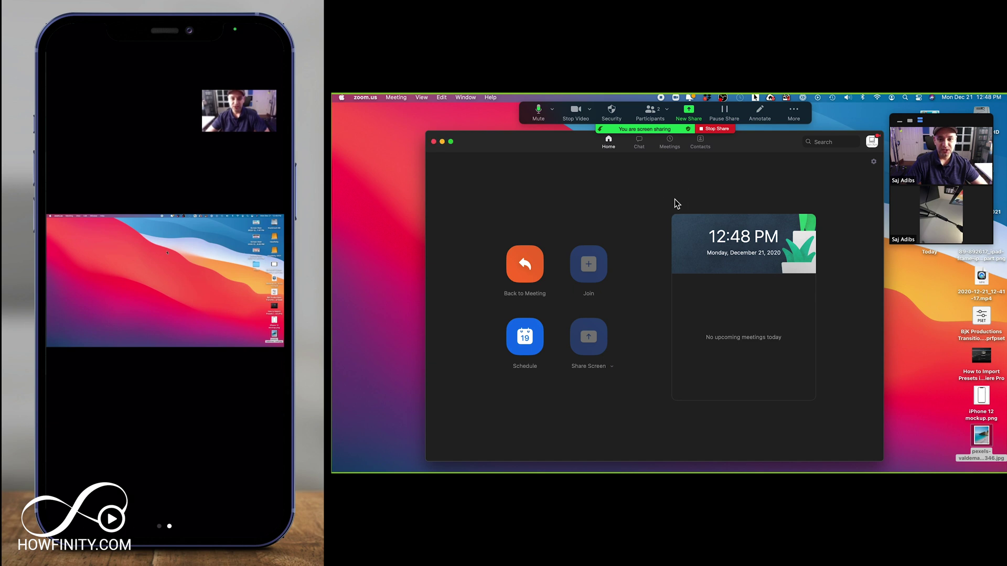
left_click(715, 129)
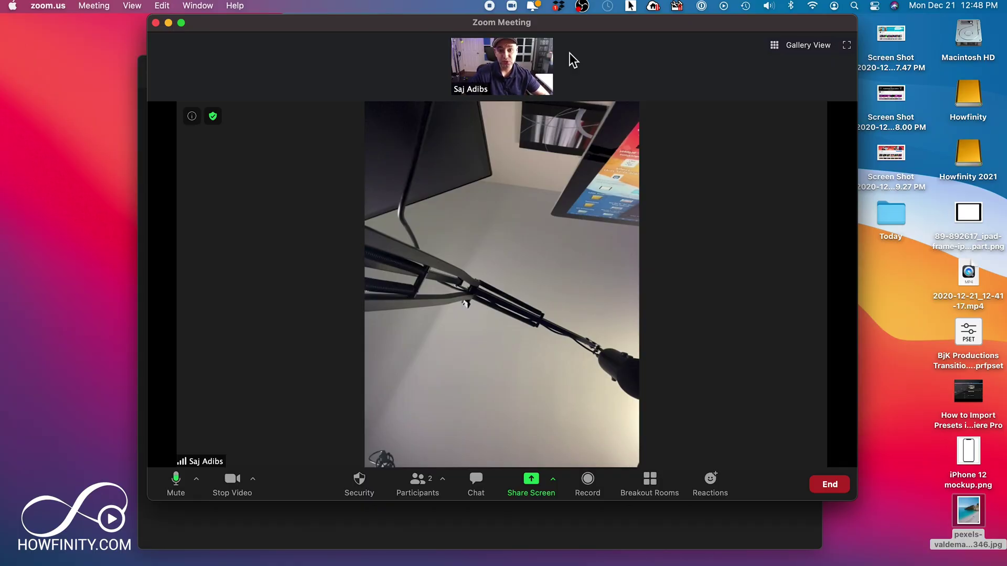
- Set the advanced sharing options so All Participants can share, including when someone else is sharing
left_click(553, 482)
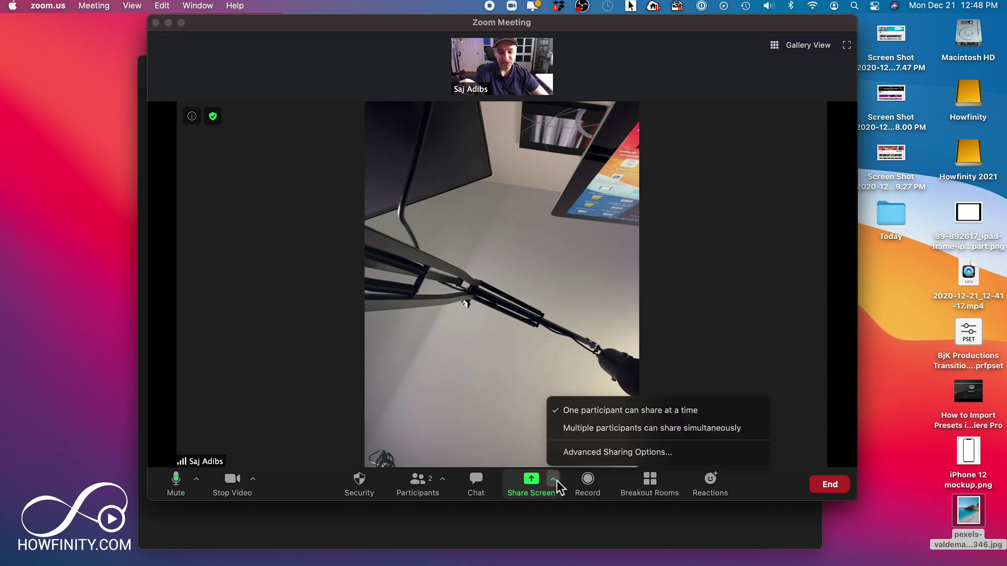
left_click(646, 452)
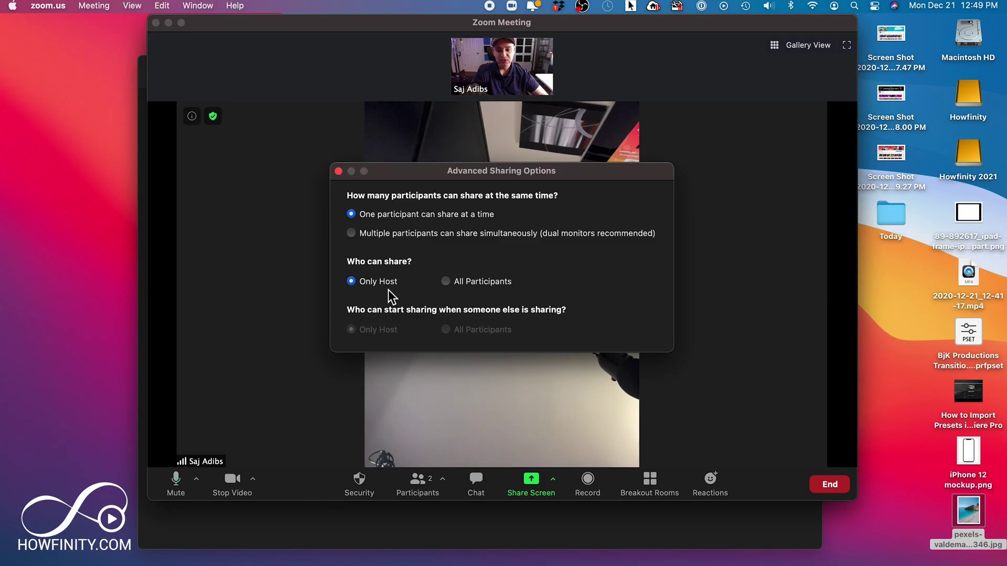
left_click(446, 283)
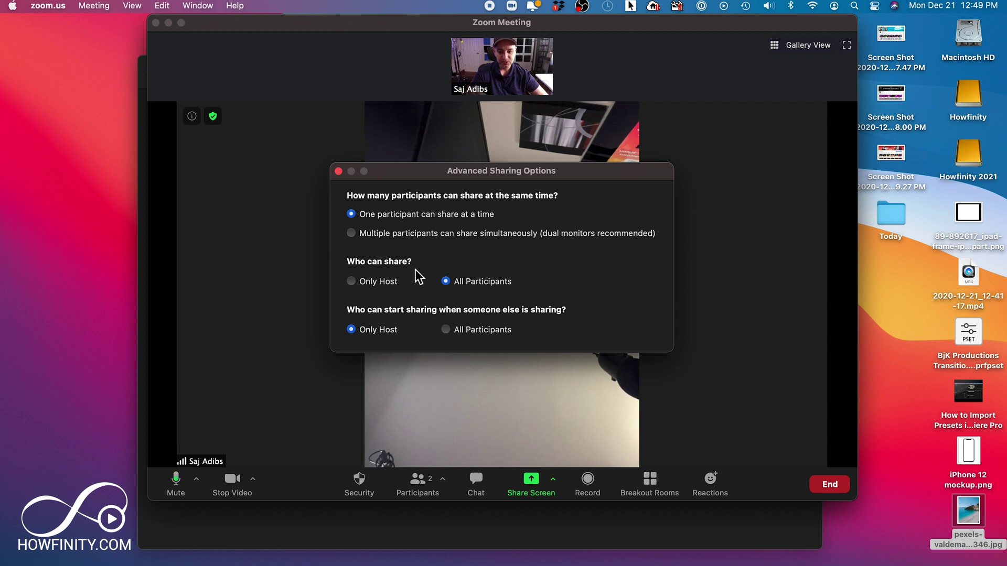
left_click(446, 330)
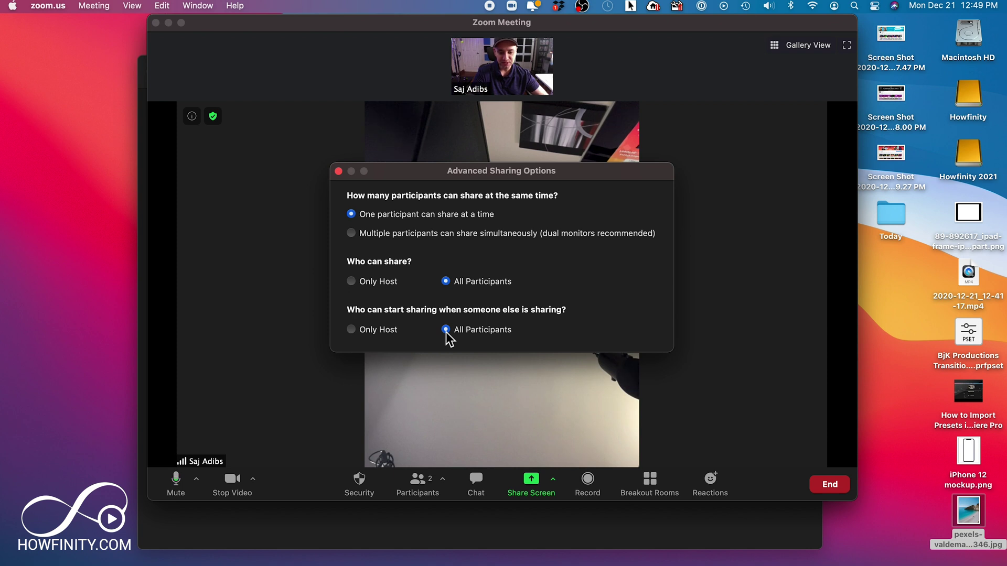
left_click(339, 171)
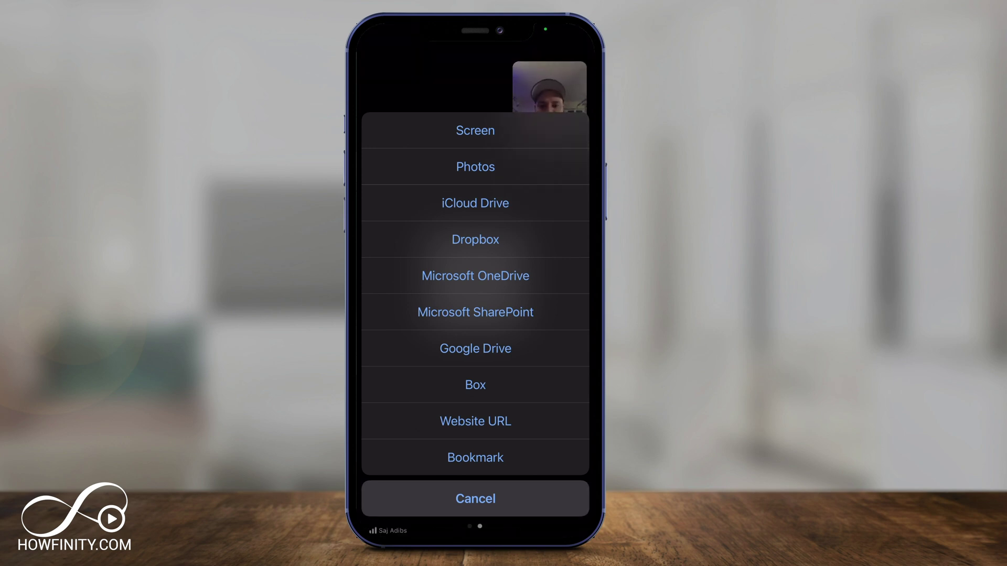
- Choose the phone's screen as the content to share and try to start the Zoom broadcast
left_click(476, 131)
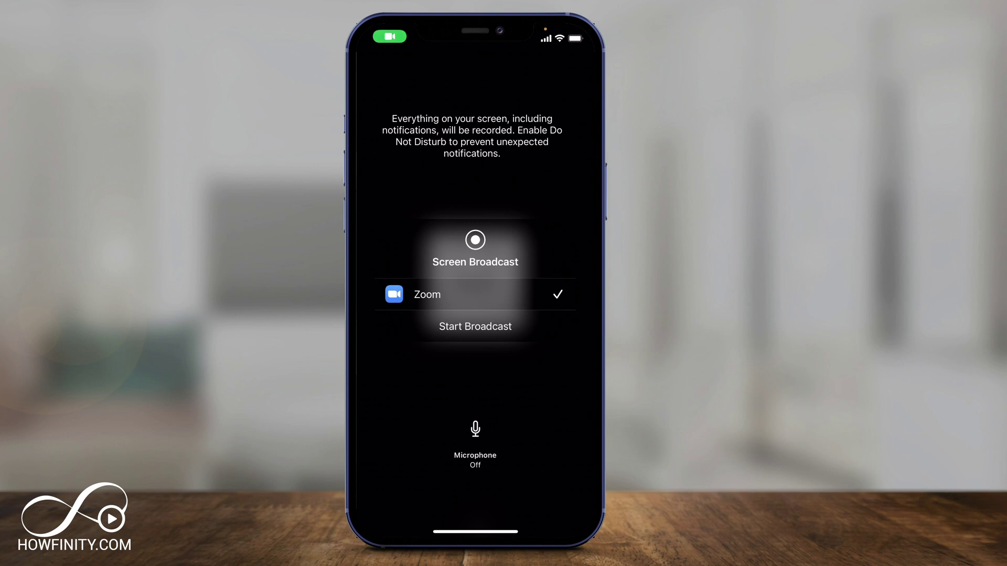
left_click(476, 326)
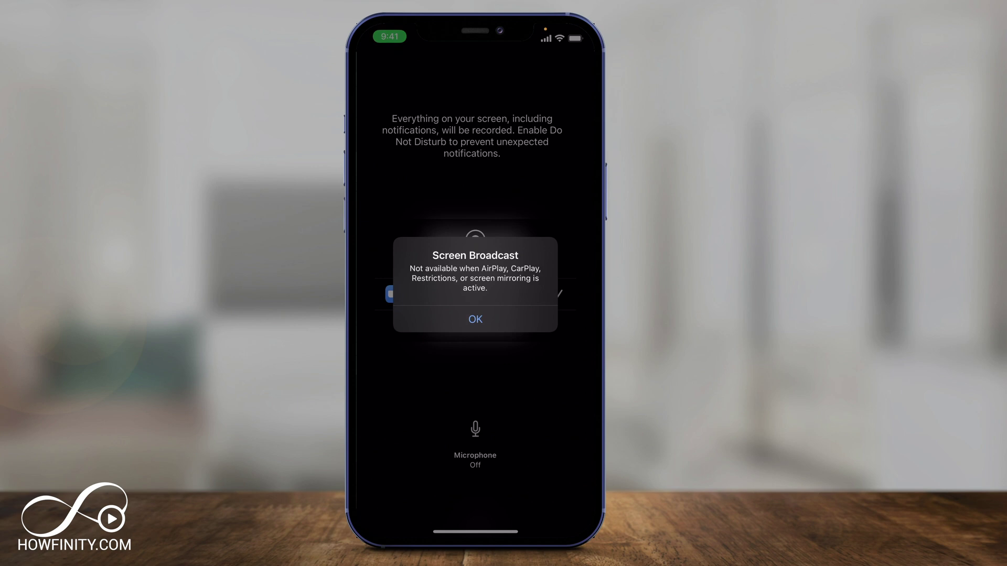
left_click(474, 316)
- Turn on the microphone for the screen broadcast and try starting the Zoom broadcast again
left_click(475, 429)
left_click(475, 429)
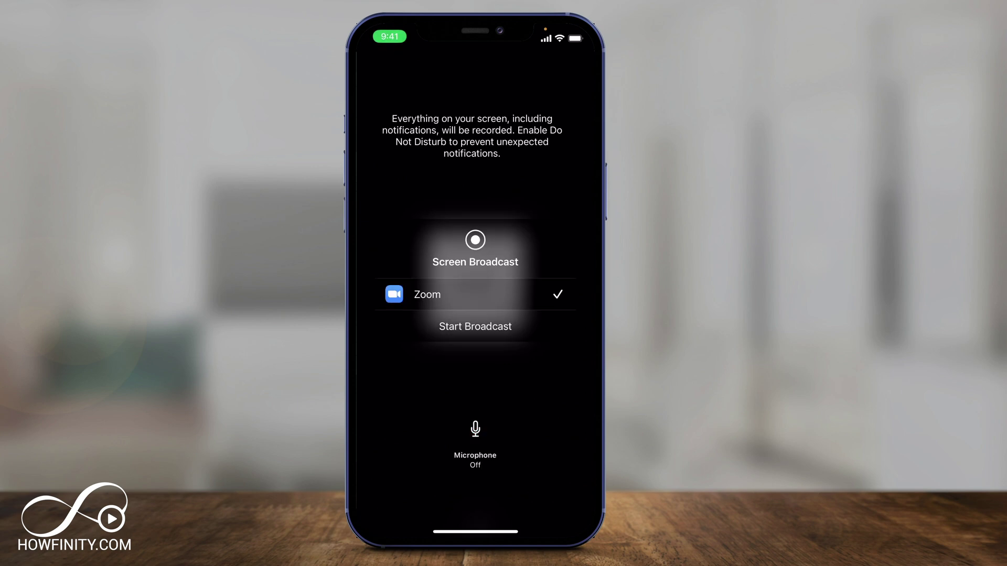
left_click(475, 429)
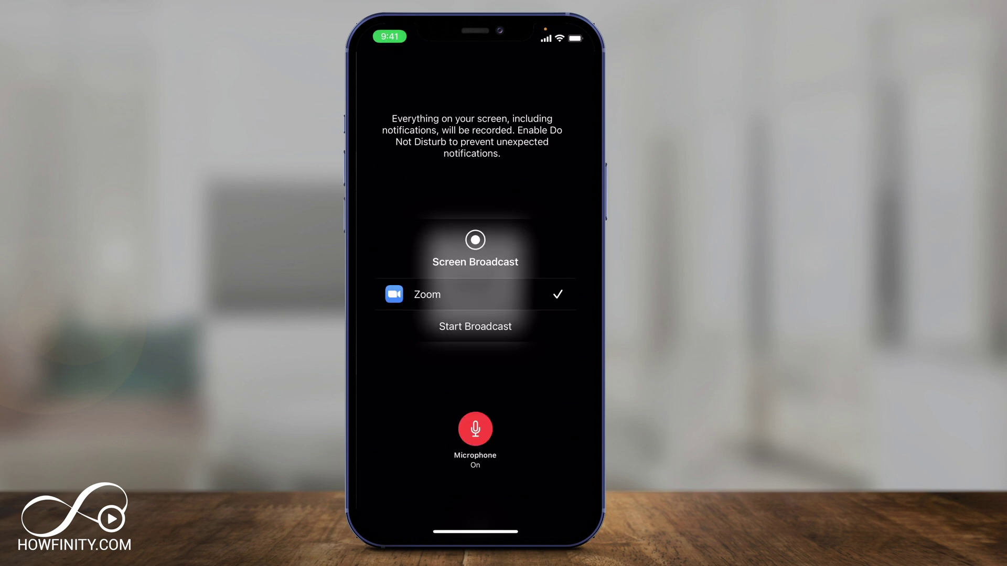
left_click(475, 326)
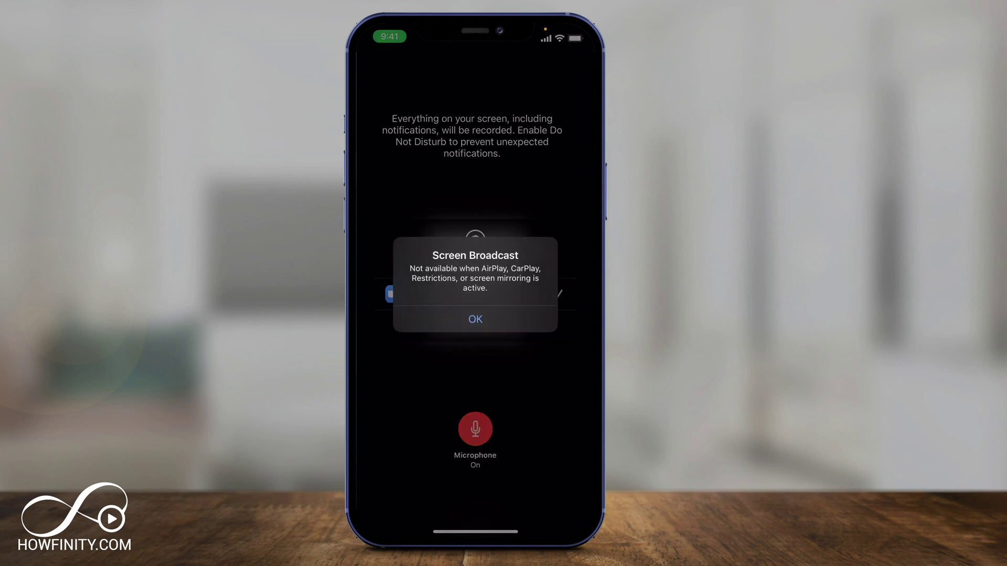
left_click(475, 318)
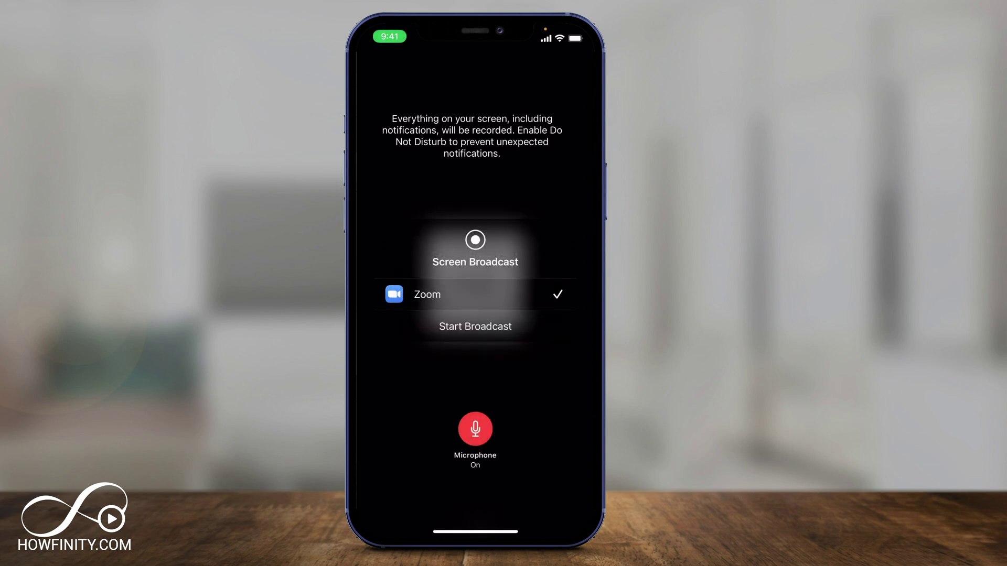